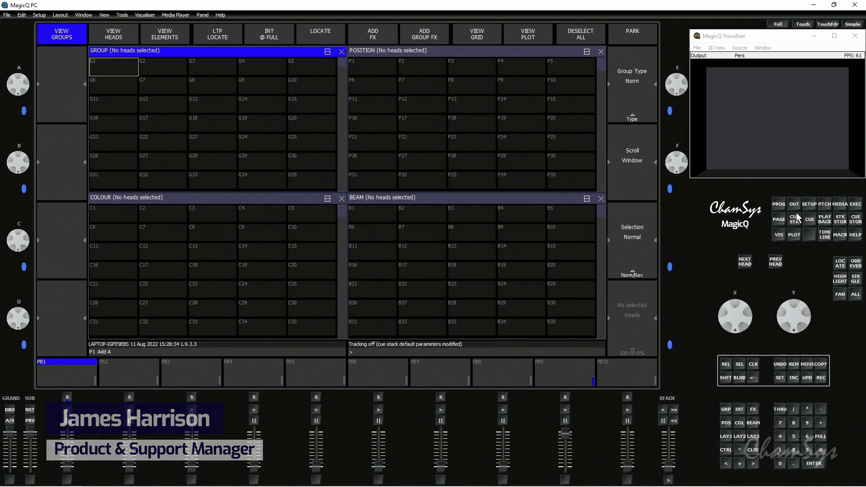
- Load the chauvetdemo2021.shw demo show
left_click(807, 204)
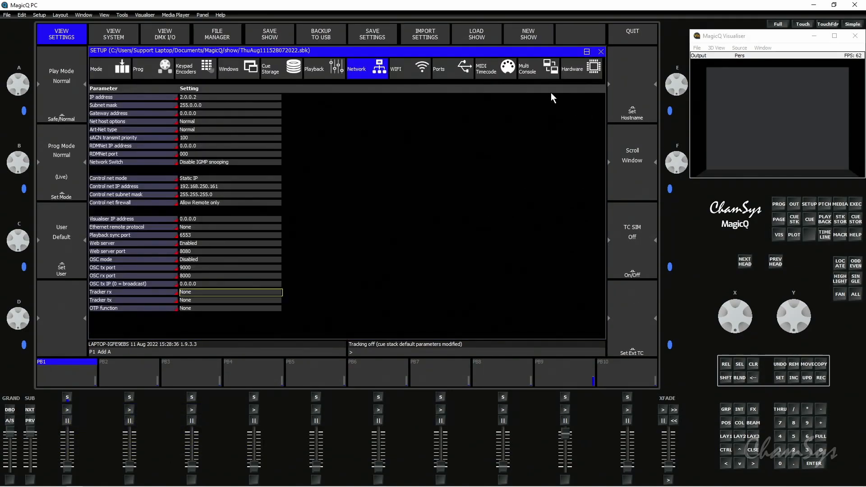
left_click(484, 35)
left_click(374, 113)
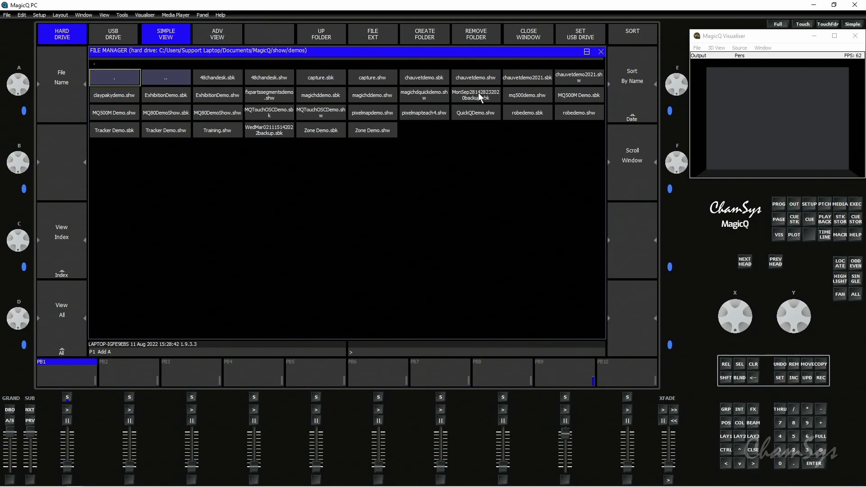
left_click(591, 77)
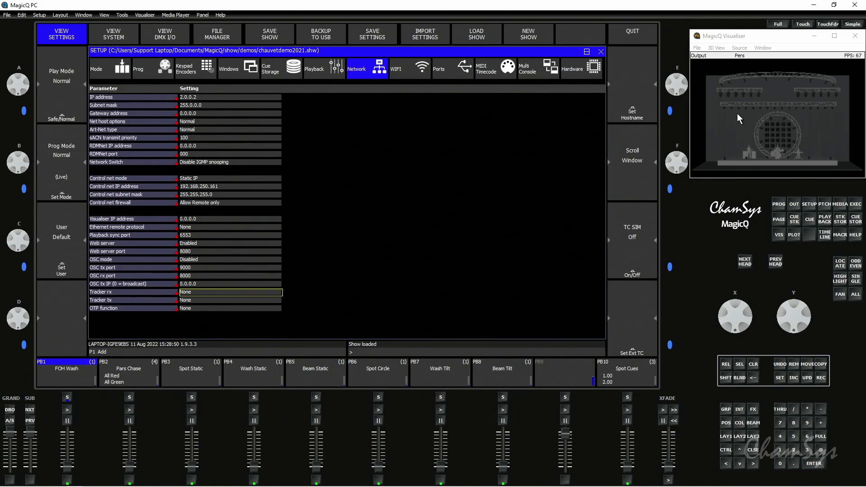
- Insert a Tracker Zone object among the visualiser objects of the patch
left_click(824, 204)
left_click(221, 33)
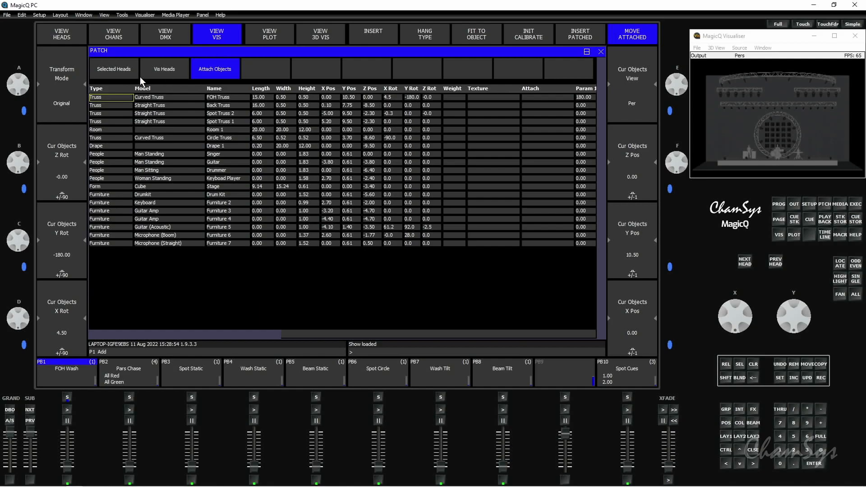
left_click(118, 70)
left_click(215, 69)
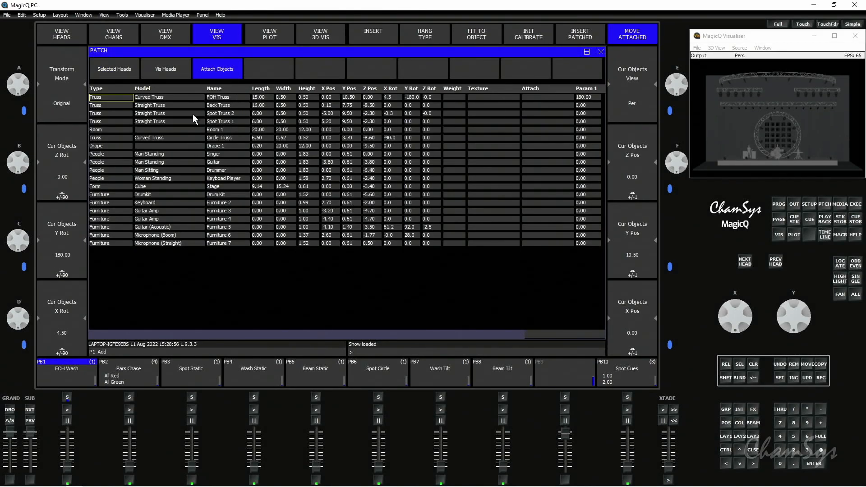
left_click(362, 34)
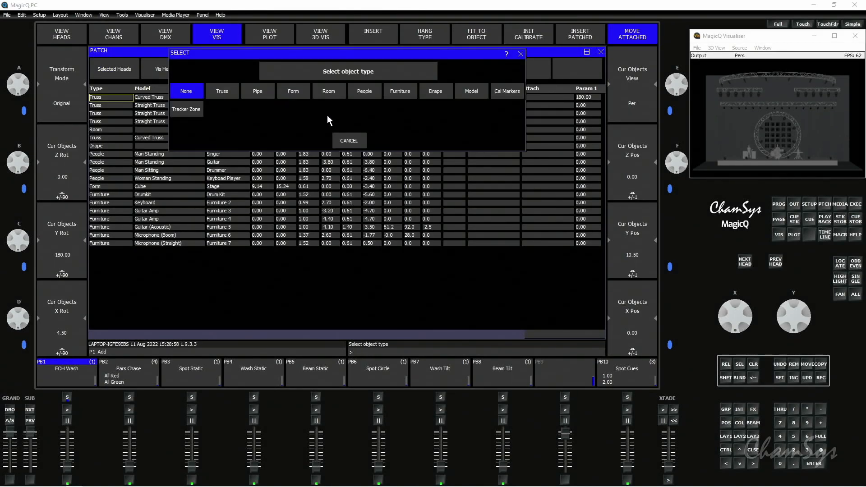
left_click(186, 110)
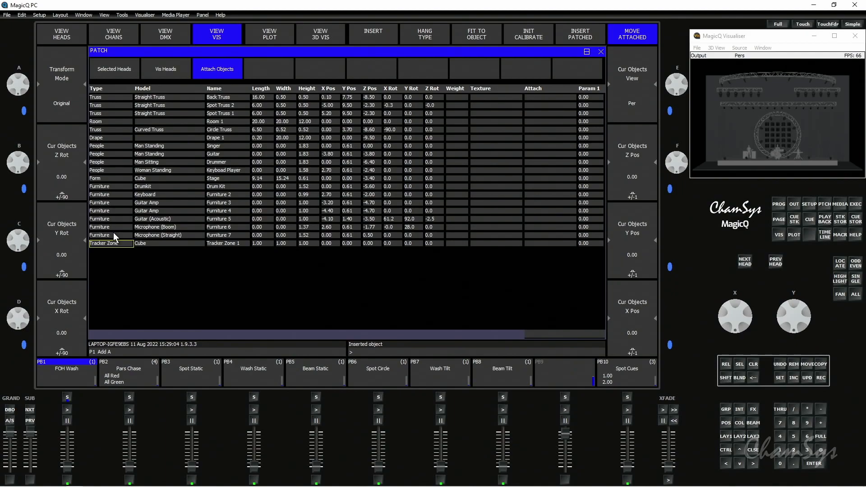
- Set the tracker zone's length to 4, width to 4 and height to 5
left_click(258, 243)
type("4")
key("Return")
key("Right")
type("0.4")
key("Return")
type("4")
key("Return")
key("Right")
key("Return")
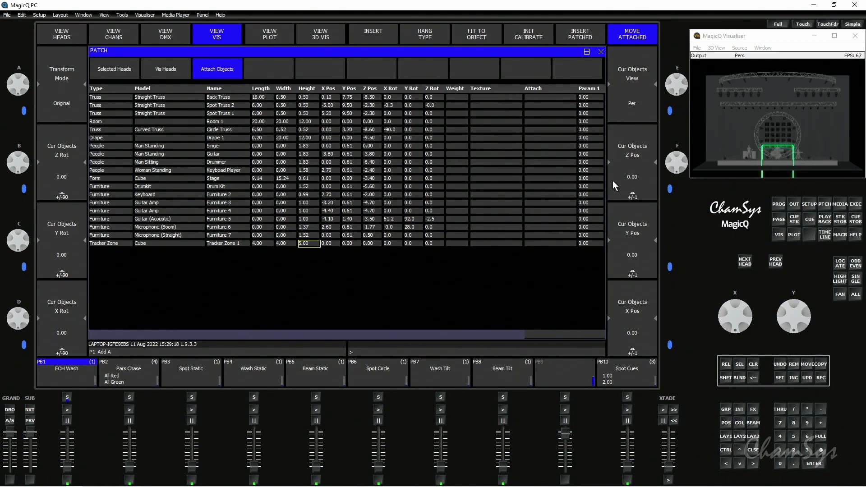
- Move the tracker zone to about X 0.10 and Y 1.70 so it stands over the stage centre
left_click_drag(800, 307, 797, 321)
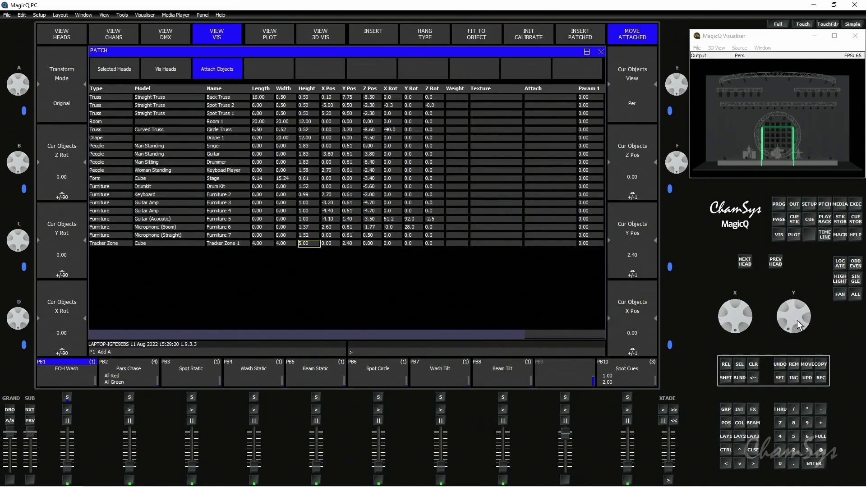
mouse_move(721, 317)
left_mouse_down()
mouse_move(729, 323)
mouse_move(730, 308)
left_mouse_up()
left_click_drag(789, 304, 786, 302)
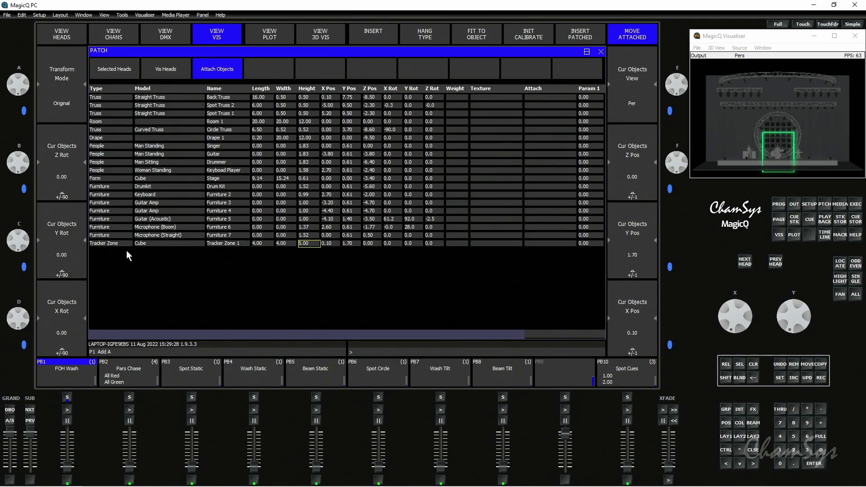
- Try the Cylinder and Sphere models for the tracker zone, ending back on Cube
left_click(154, 244)
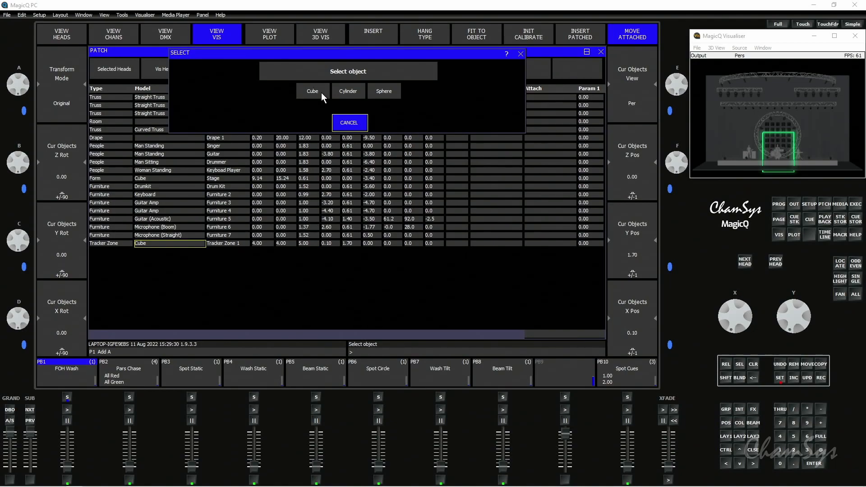
left_click(337, 95)
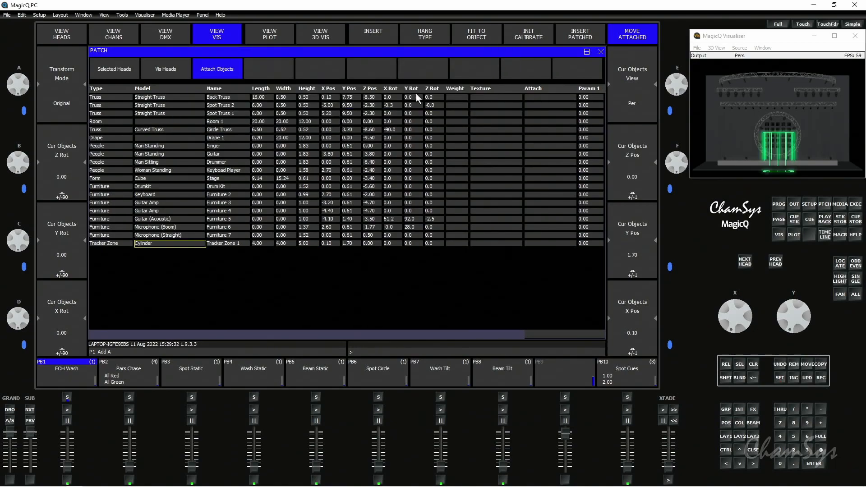
left_click_drag(771, 106, 773, 250)
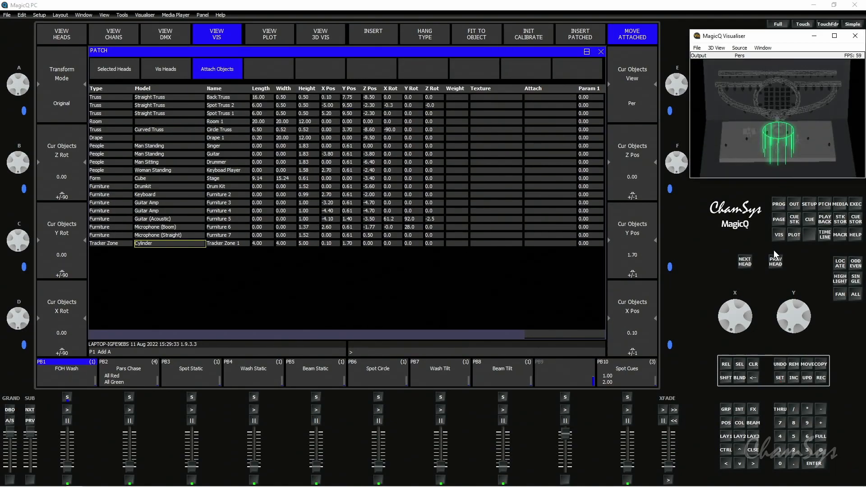
left_click(153, 243)
left_click(392, 91)
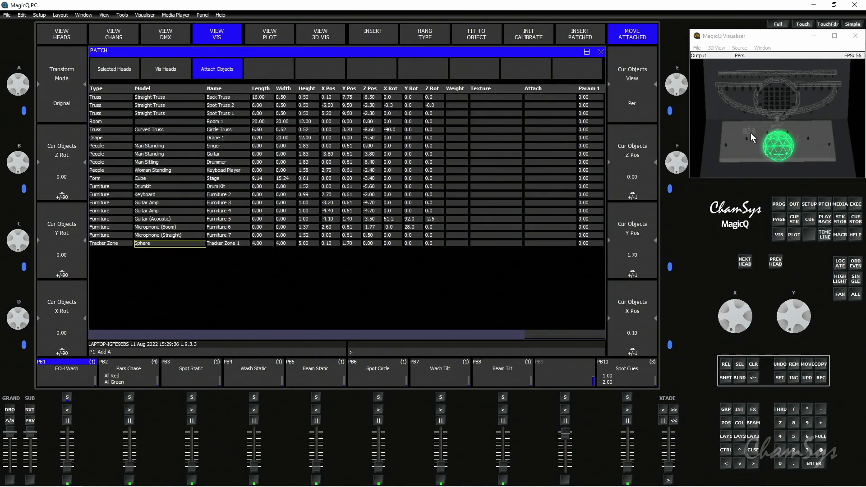
left_click(146, 242)
left_click(314, 92)
left_click(770, 84)
left_click_drag(770, 84, 783, 136)
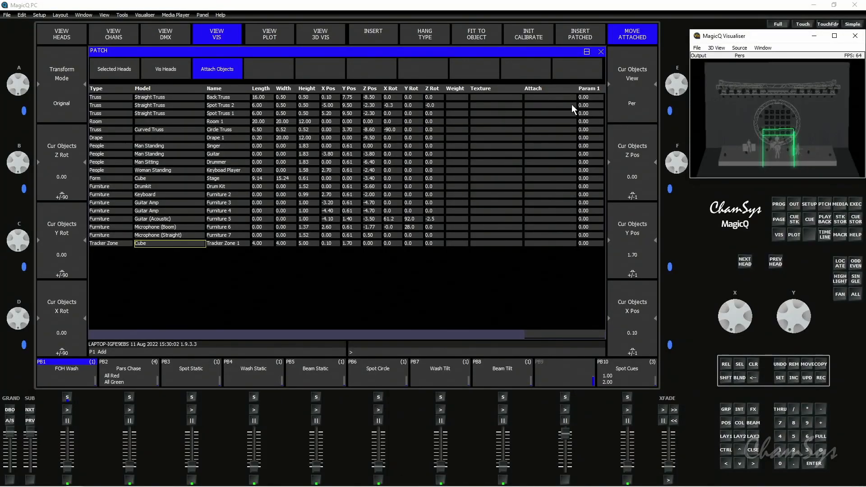
- Set the tracker zone's Param 1 to 1.00
left_click(582, 244)
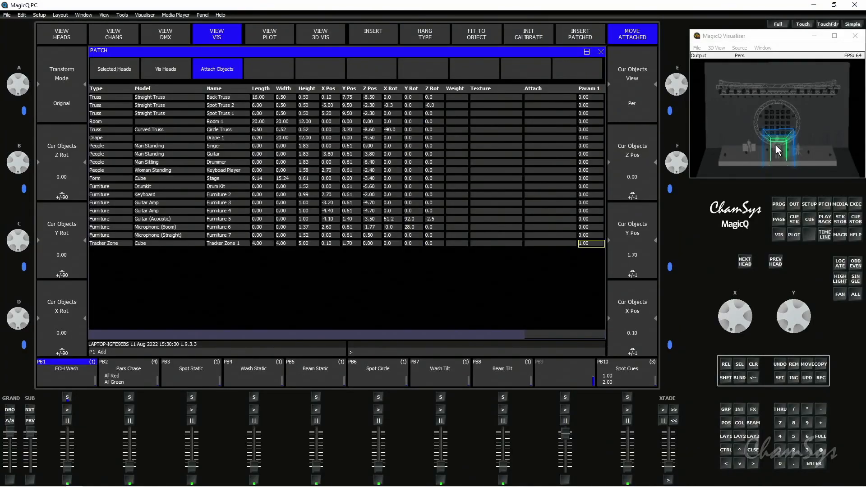
- Set the network's Tracker rx option to Simulator and check the tracker's movement around the zone in the visualiser
left_click(812, 202)
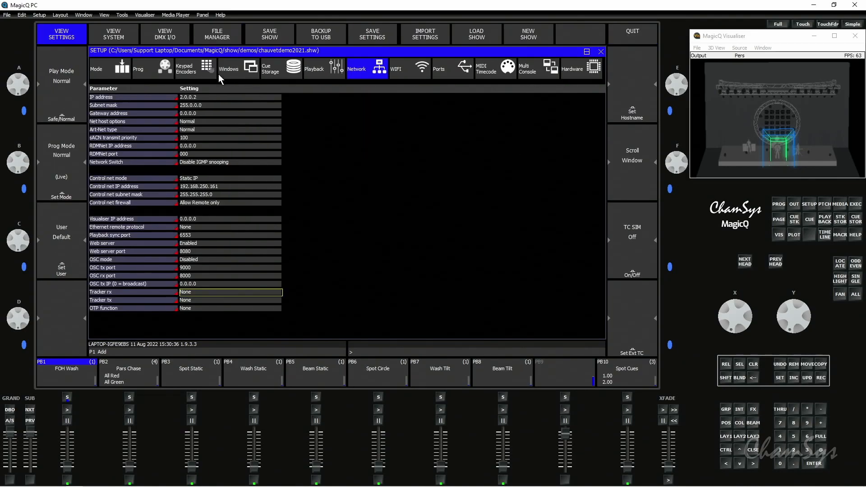
left_click(214, 292)
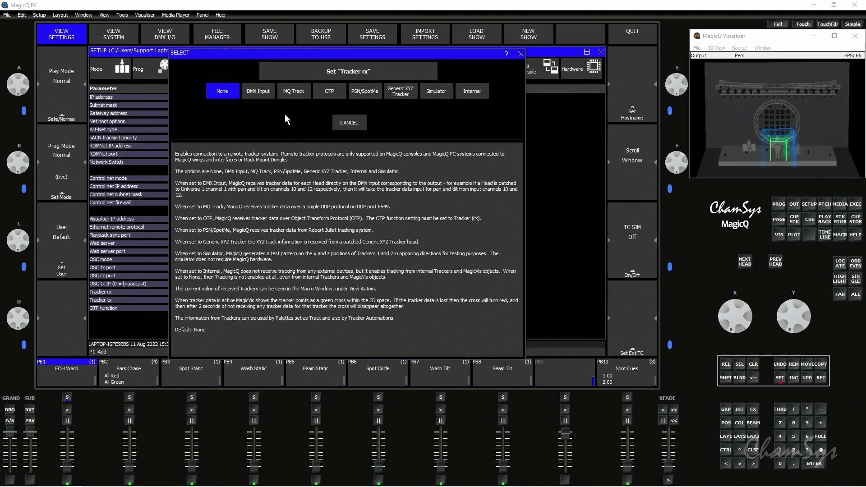
left_click(440, 95)
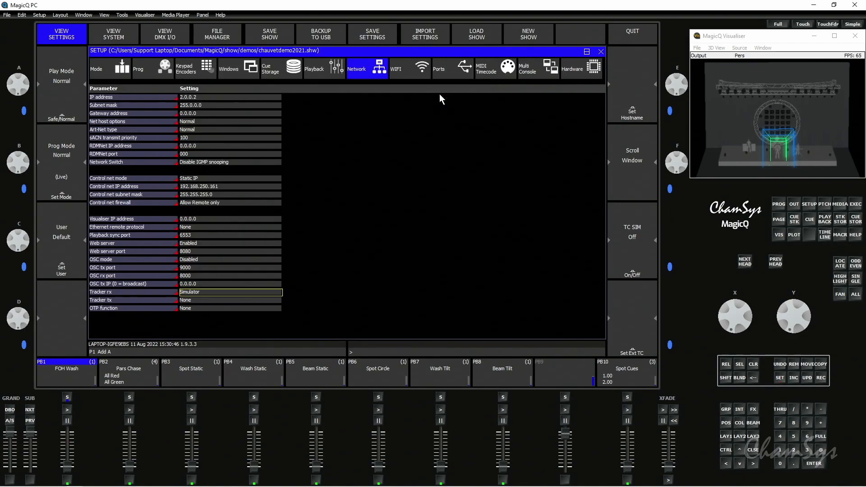
left_click_drag(812, 165, 773, 140)
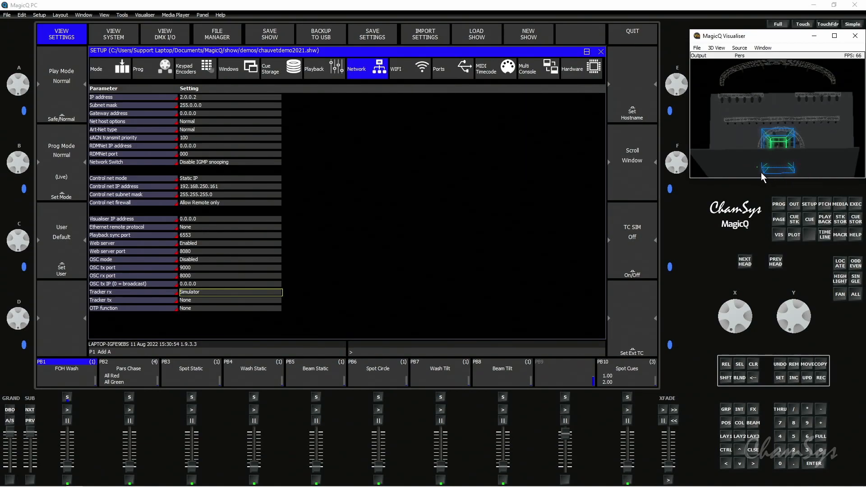
mouse_move(760, 173)
left_mouse_down()
mouse_move(769, 175)
mouse_move(767, 159)
left_mouse_up()
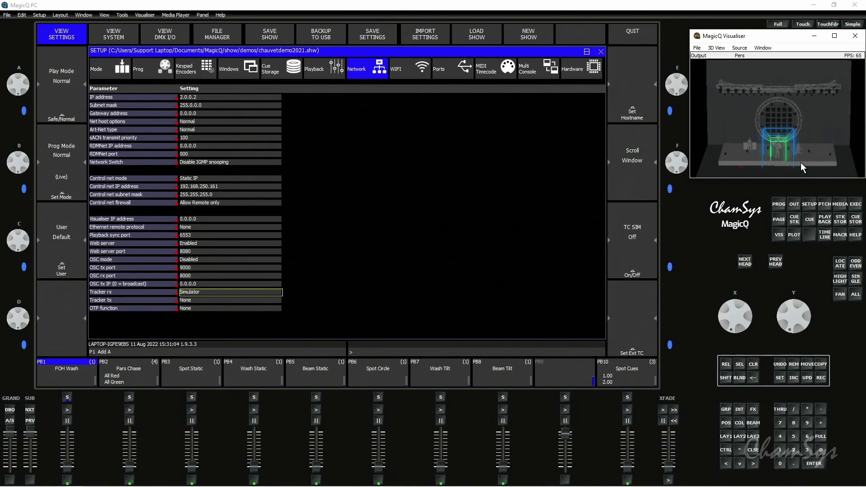
- Insert a new automation and set its type to Tracker
left_click(837, 234)
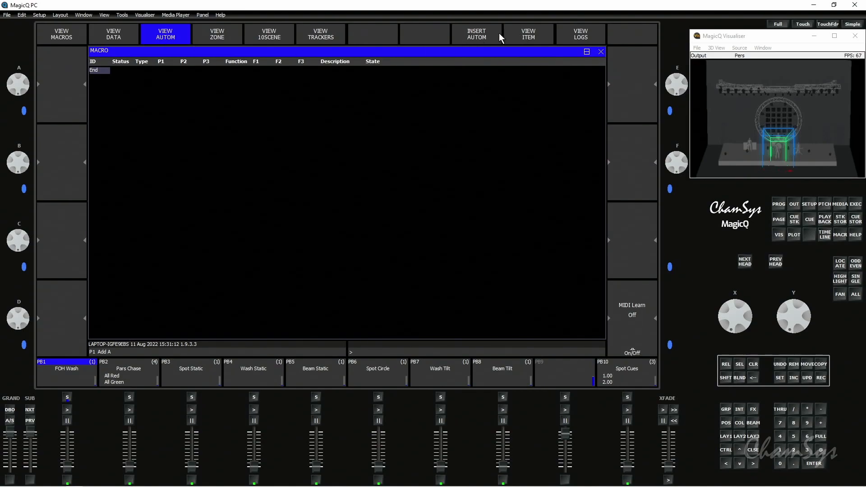
left_click(483, 34)
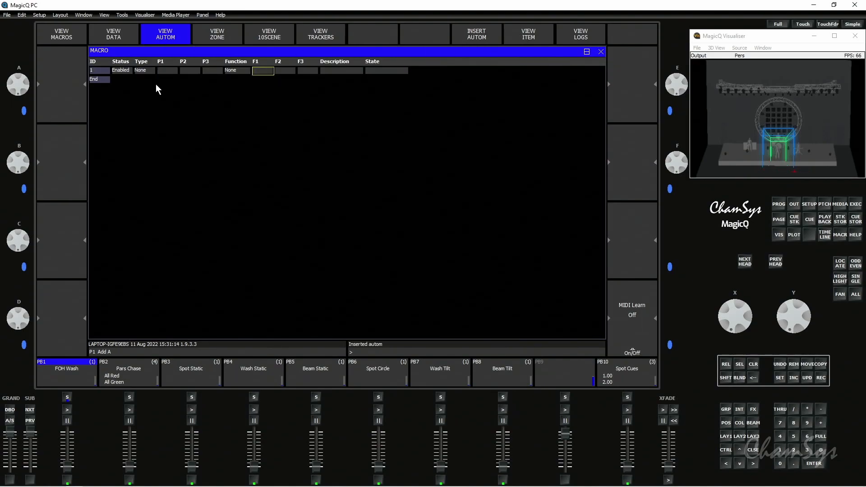
left_click(152, 70)
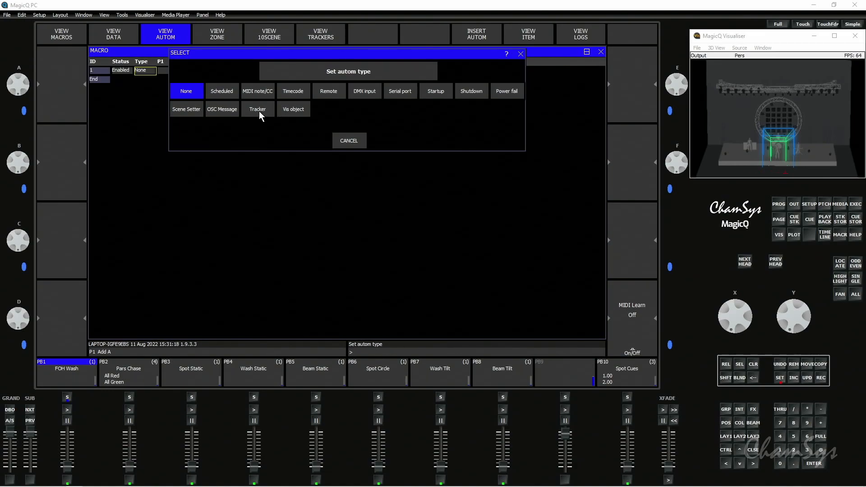
left_click(259, 111)
- Set the automation to respond when Tracker 1 is Inside Tracker Zone 1
left_click(165, 71)
left_click(164, 71)
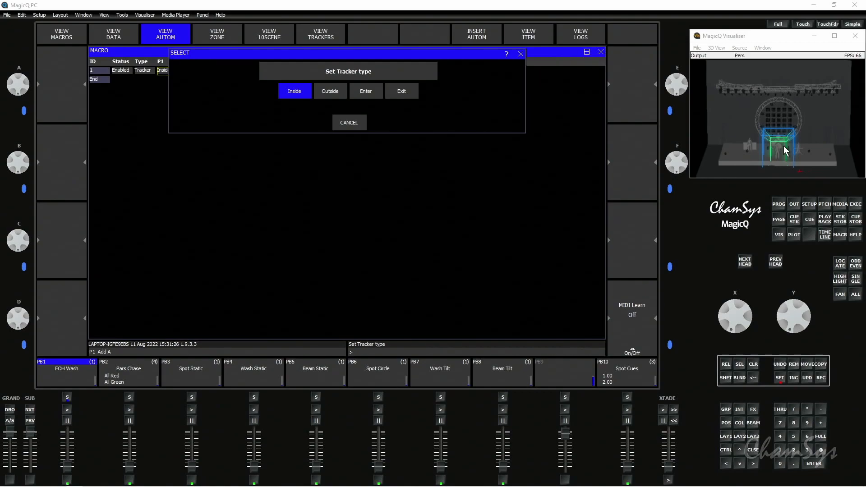
left_click(293, 94)
left_click(197, 70)
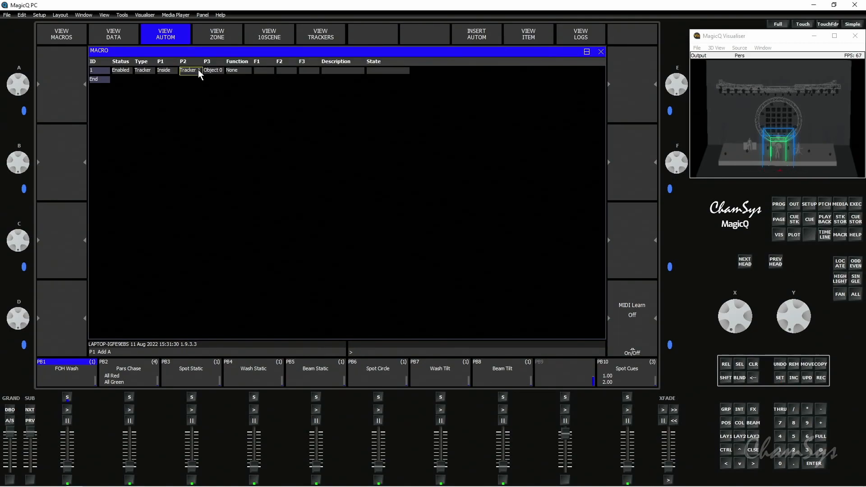
left_click(198, 69)
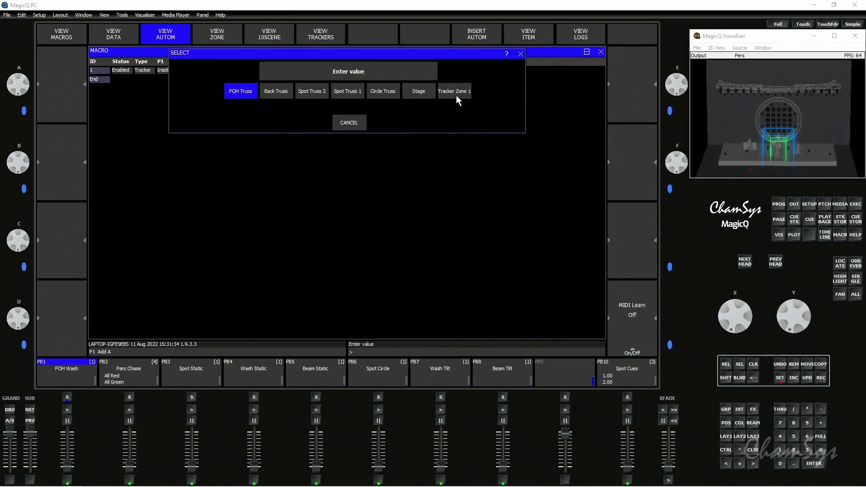
left_click(455, 92)
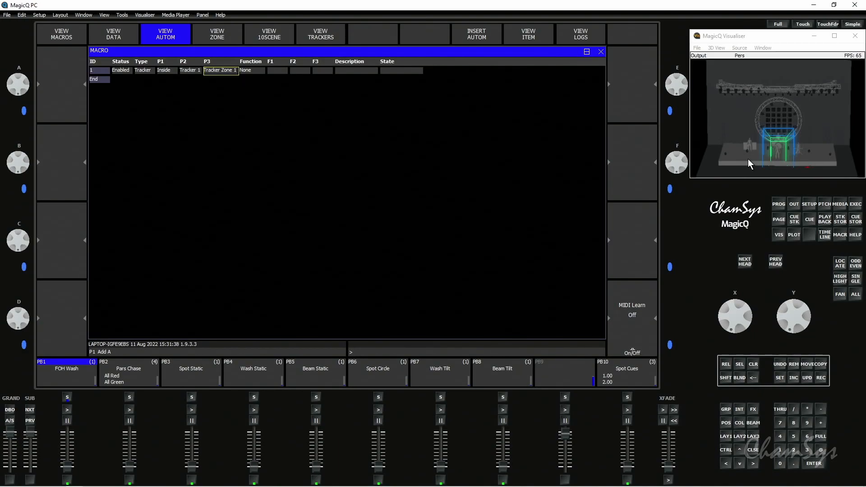
left_click(259, 71)
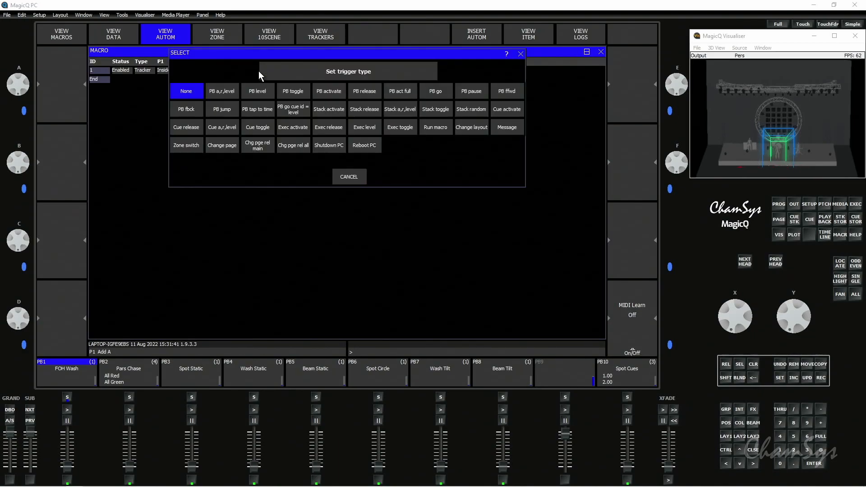
left_click(219, 128)
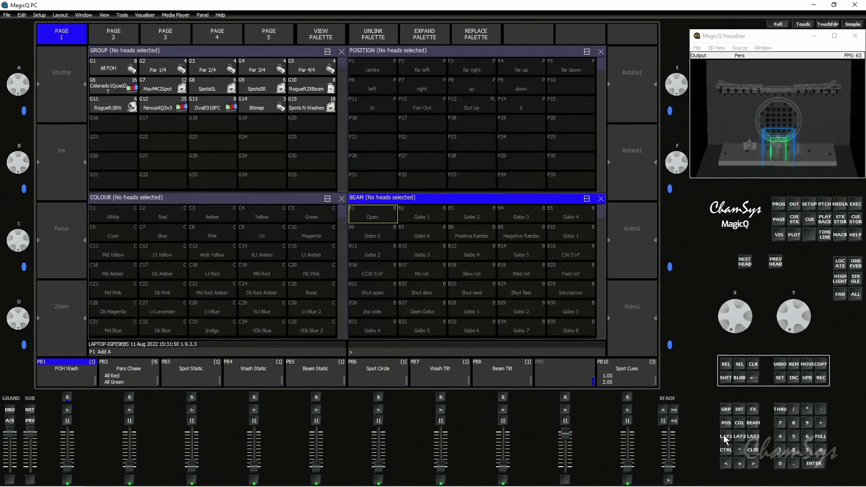
key("Escape")
- Record the MavMK2Spot group with the Fan Out position onto playback PB9, clear the programmer and activate that playback
left_click(161, 88)
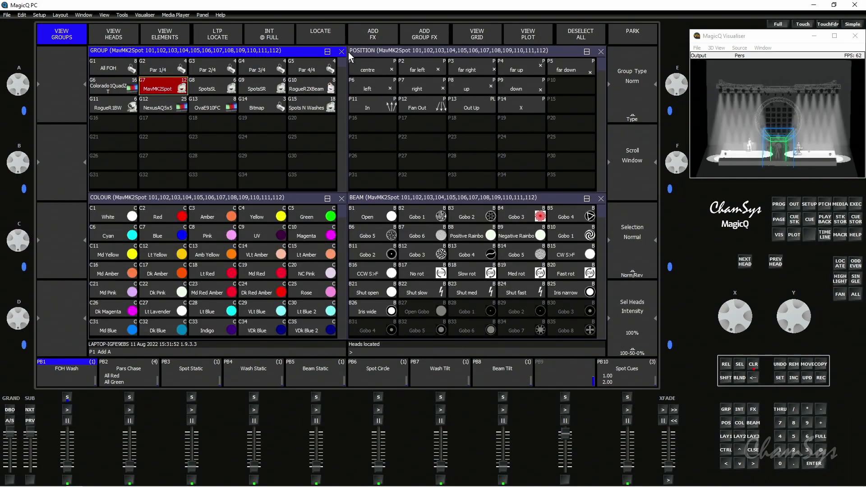
left_click(415, 107)
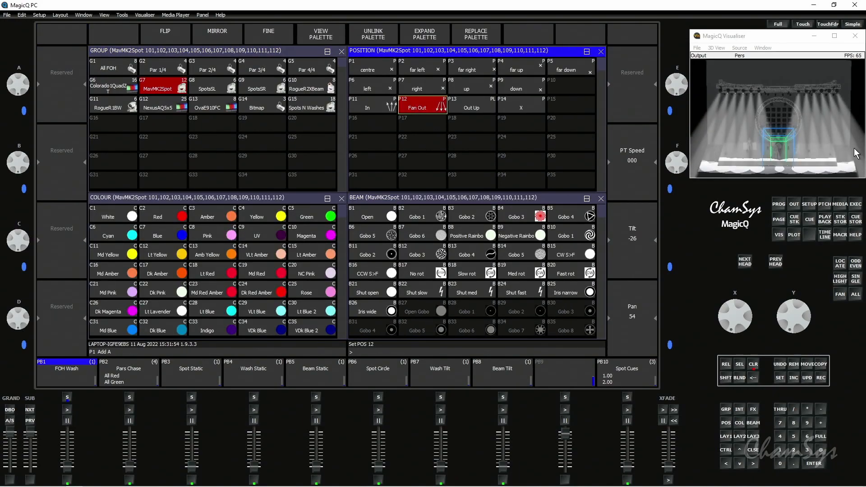
left_click(822, 380)
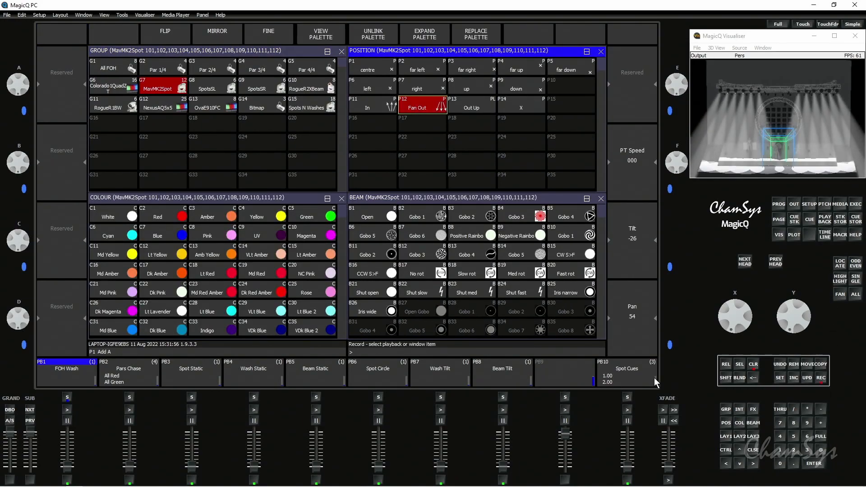
left_click(570, 378)
left_click(751, 365)
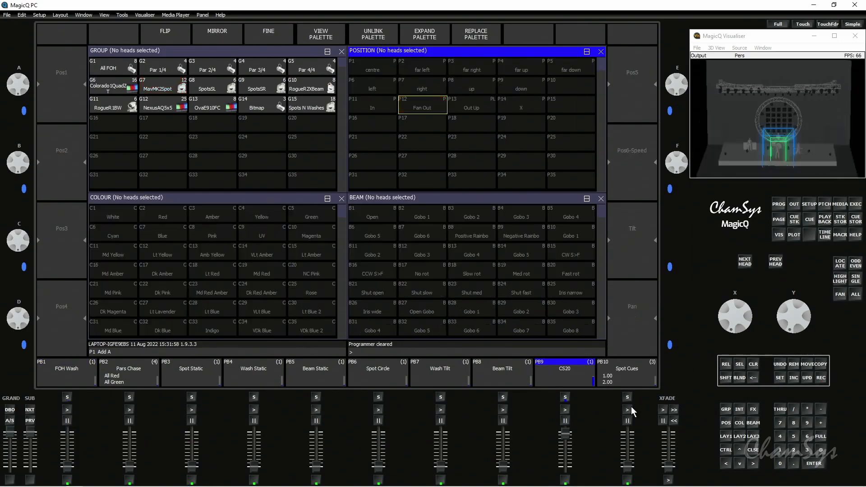
left_click(565, 411)
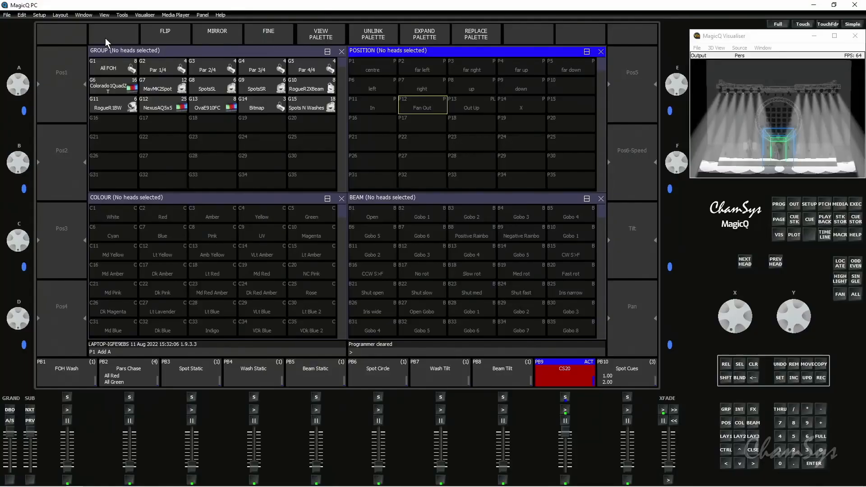
- Set the MavMK2Spot group to Red and record the look as cue Q100 in the Cue Store
left_click(161, 87)
left_click(148, 220)
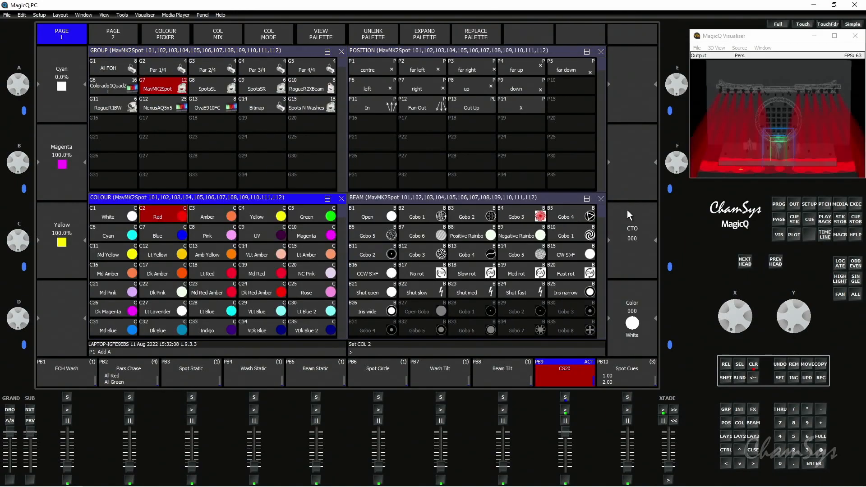
left_click(856, 220)
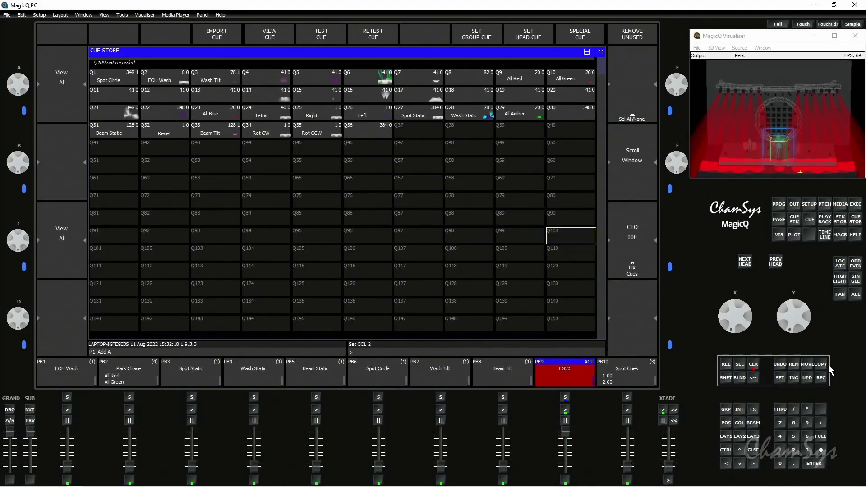
left_click(819, 380)
left_click(580, 234)
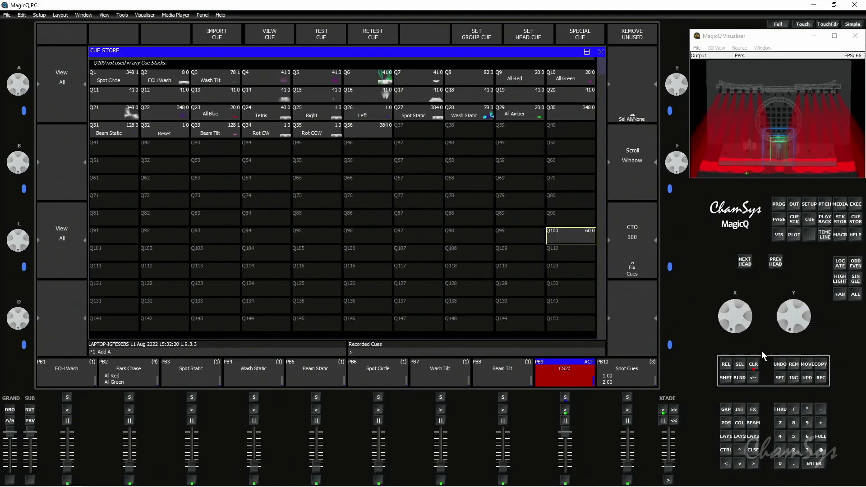
- Name cue Q100 "spots Red" and clear the programmer
left_click(775, 376)
left_click(576, 232)
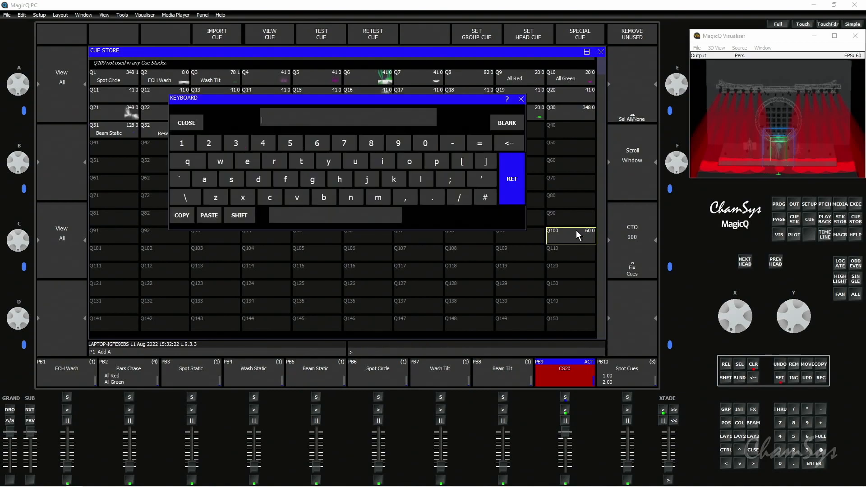
type("spots Red")
key("Return")
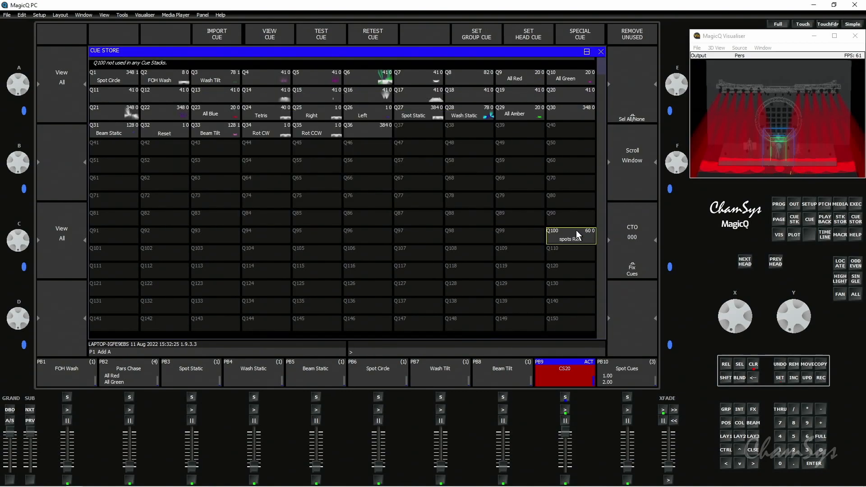
left_click(753, 367)
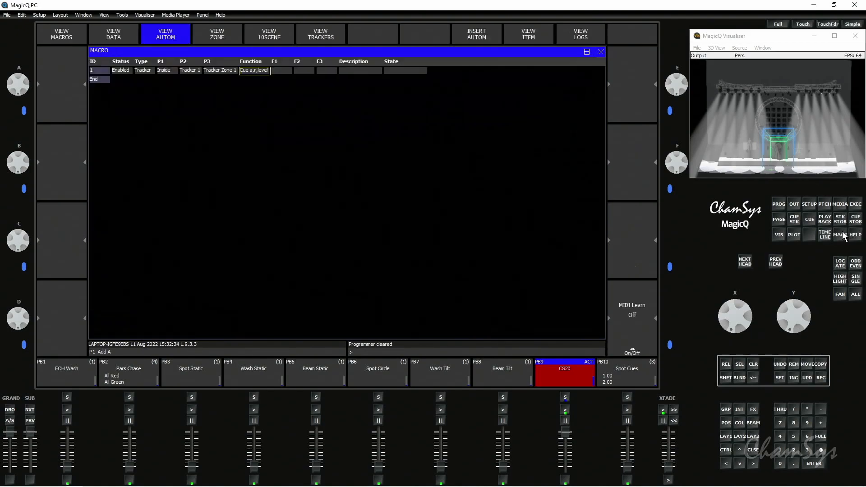
- Set the tracker automation's cue function to run cue 100, then bring the visualiser to the front
left_click(841, 236)
left_click(281, 73)
type("100")
key("Return")
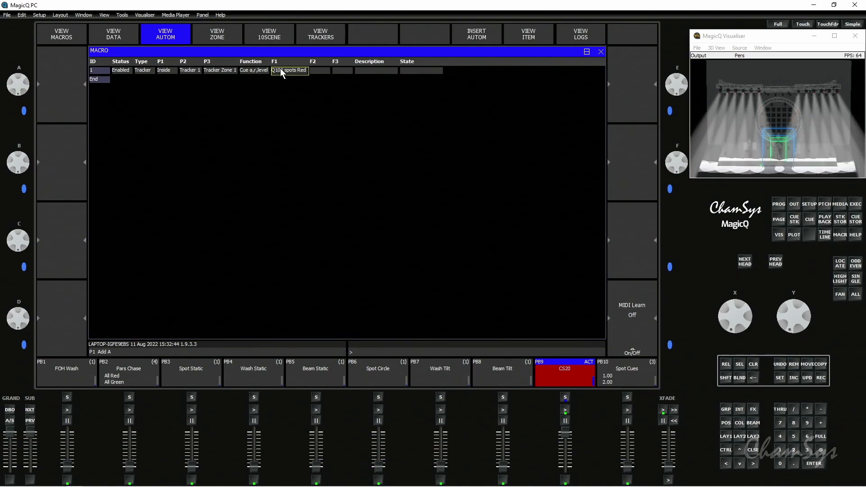
left_click(797, 131)
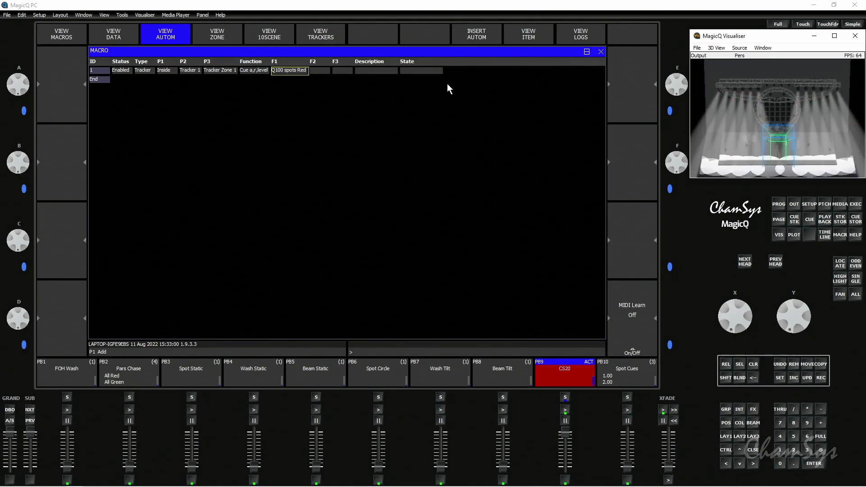
- Change the automation's type to Vis object and choose the Drummer as the object that triggers it inside Tracker Zone 1
left_click(141, 71)
left_click(286, 109)
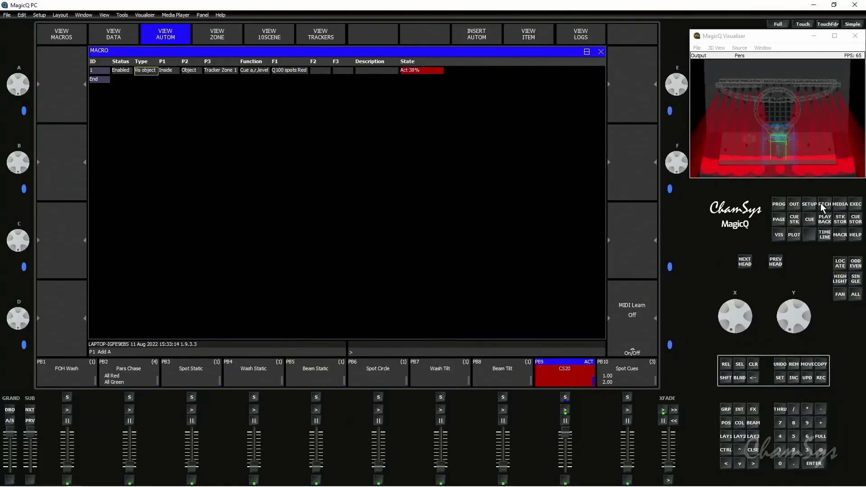
left_click(824, 206)
left_click(62, 36)
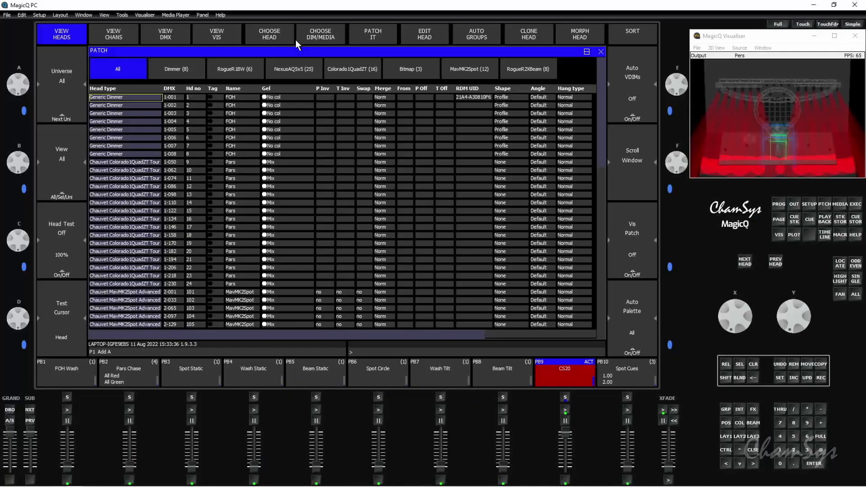
left_click(837, 235)
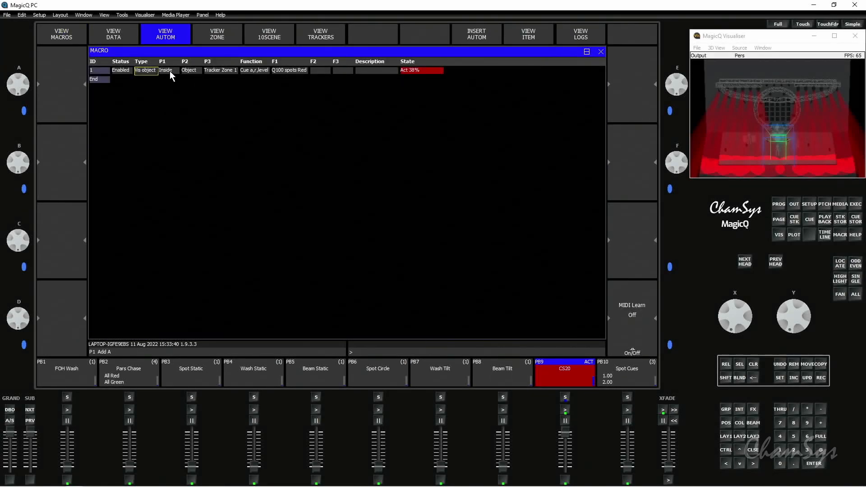
left_click(189, 70)
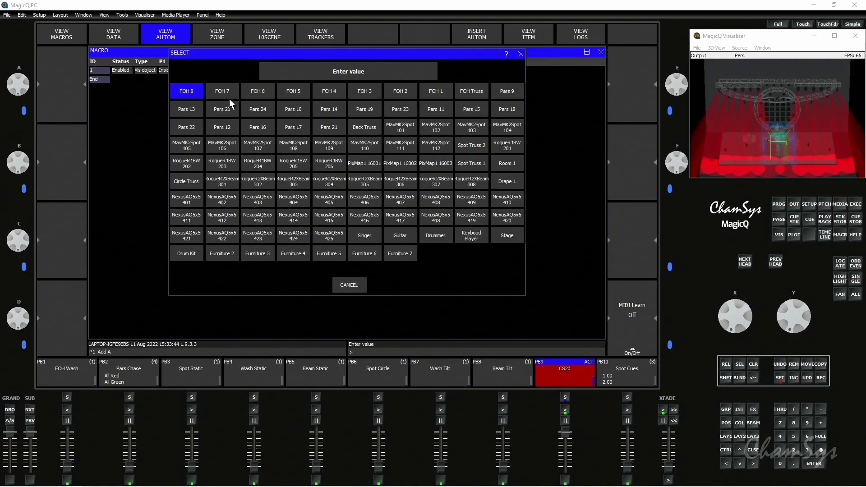
left_click(435, 237)
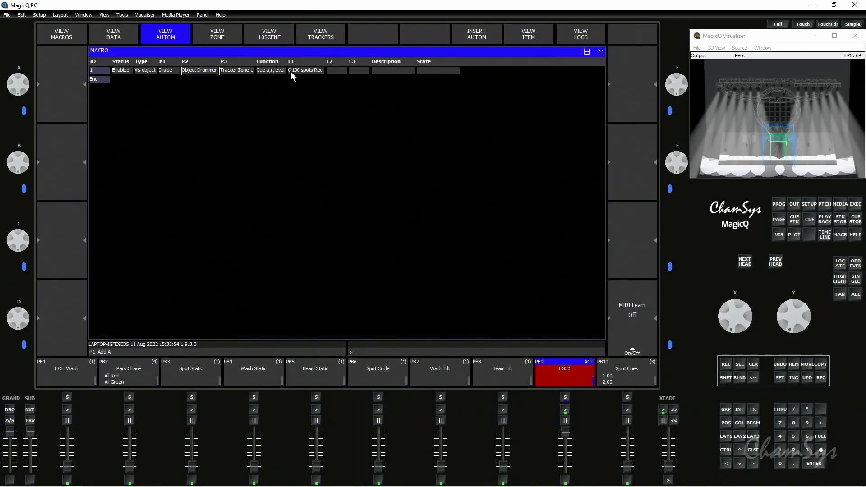
- Move the Drummer object forward in the visualiser patch to a Z position of about -5.90
left_click(824, 208)
left_click(217, 33)
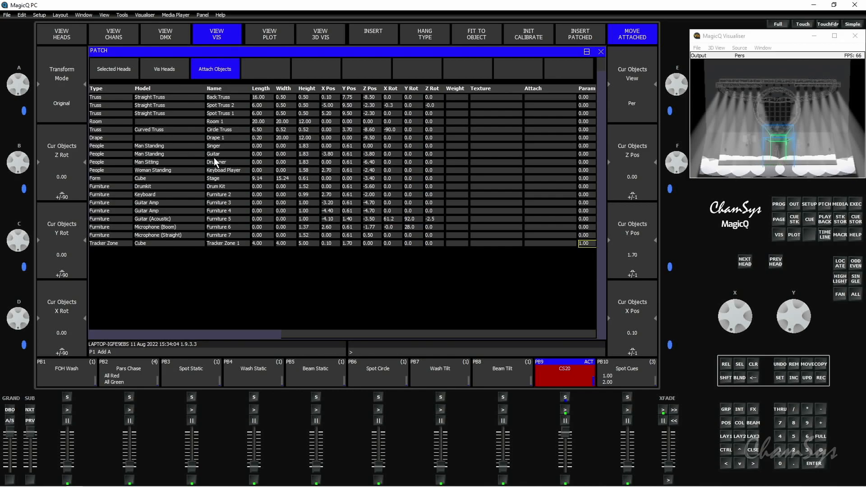
left_click(130, 163)
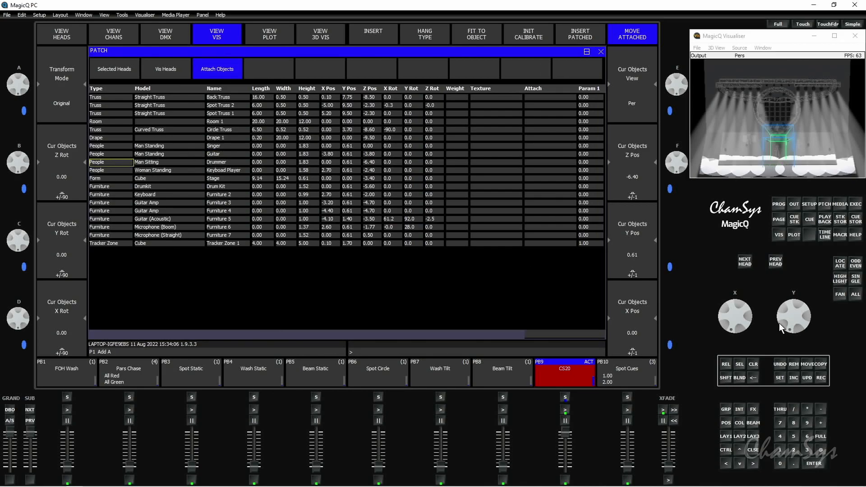
mouse_move(671, 159)
left_mouse_down()
mouse_move(671, 186)
mouse_move(672, 161)
left_mouse_up()
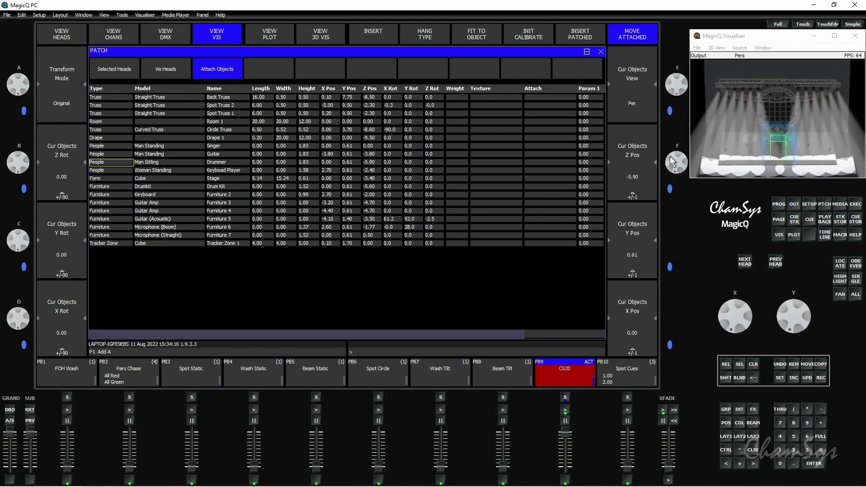